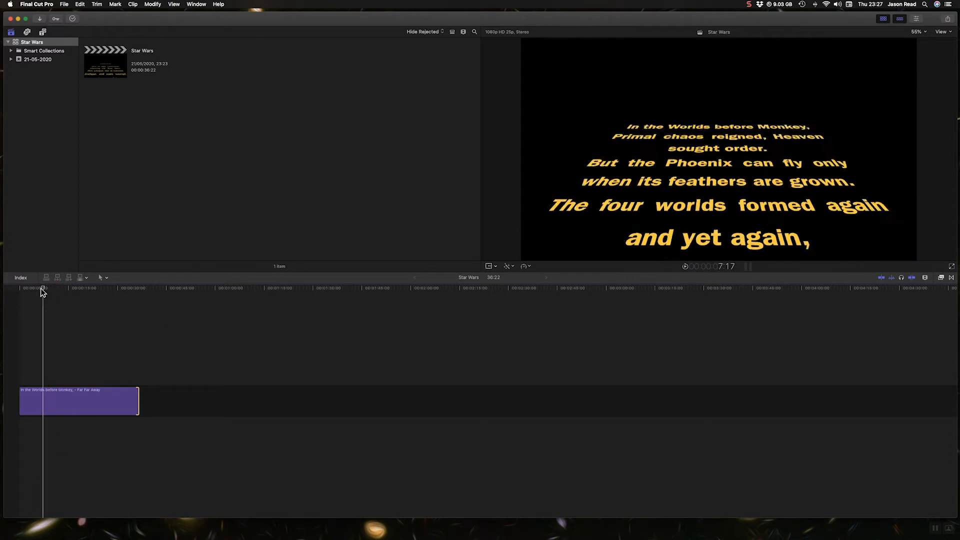
Add the Far Far Away title to the timeline right after the existing title clip.
left_click(19, 288)
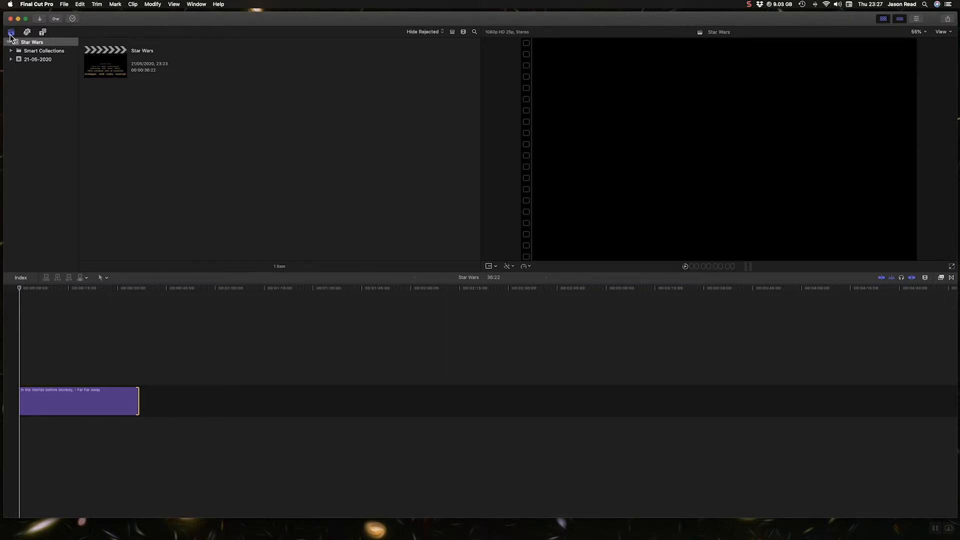
left_click(42, 35)
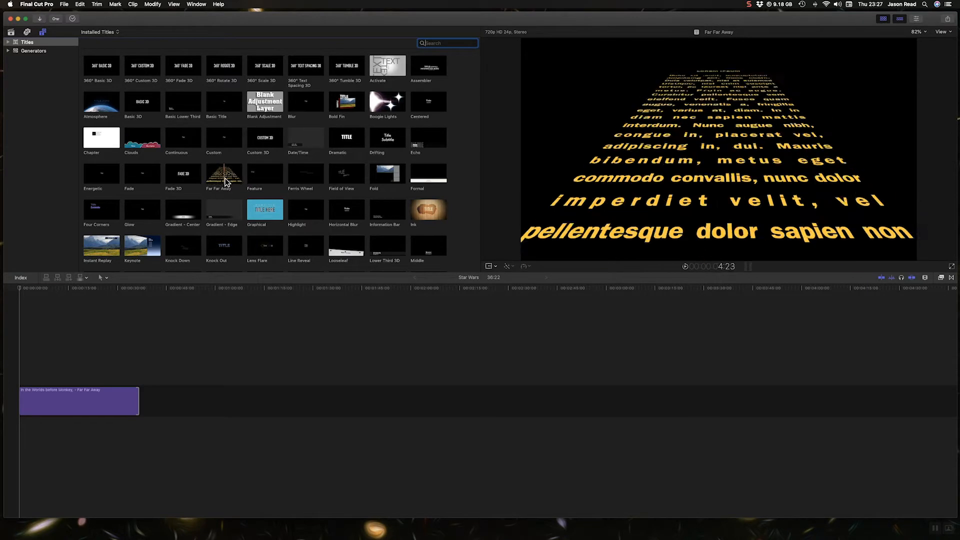
left_click_drag(226, 181, 166, 404)
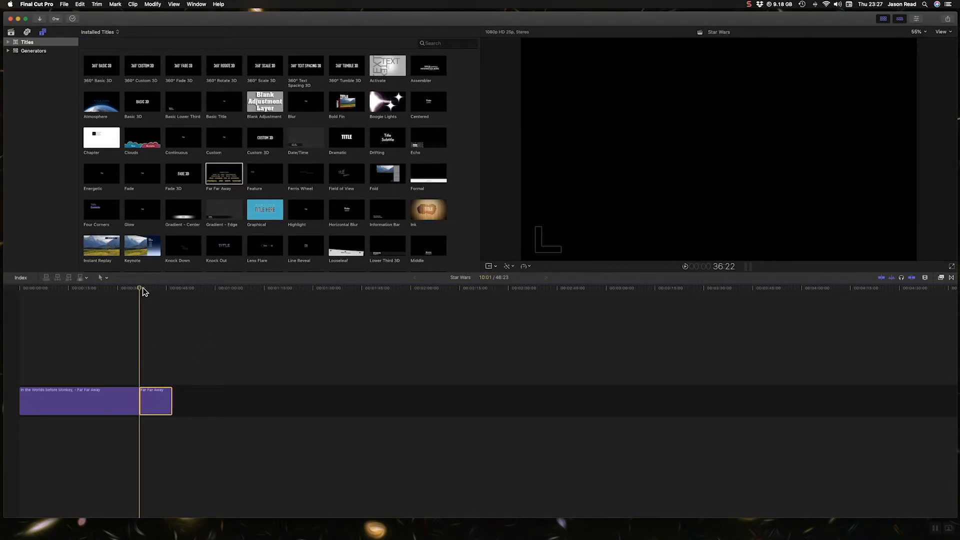
Replace the new title's placeholder text with the pasted Monkey story text.
left_click(142, 288)
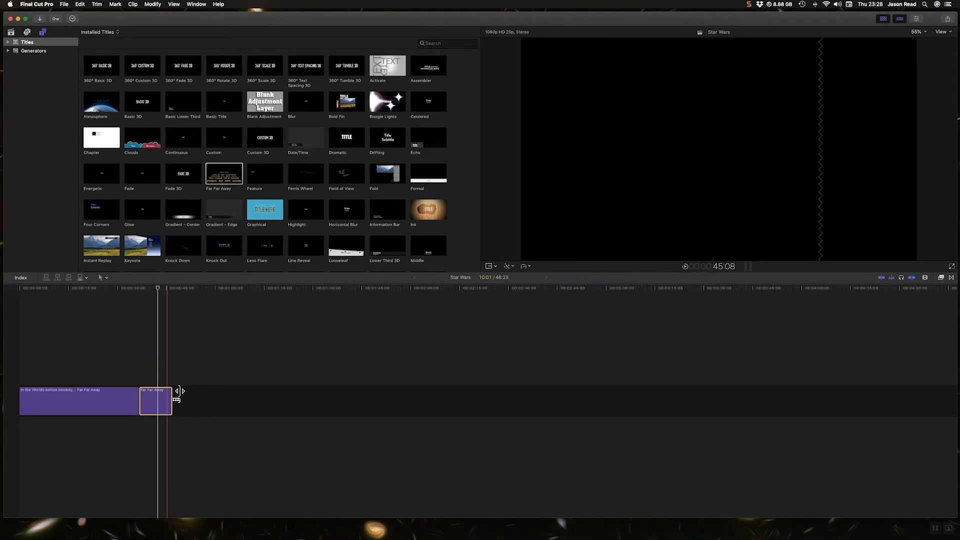
left_click(917, 19)
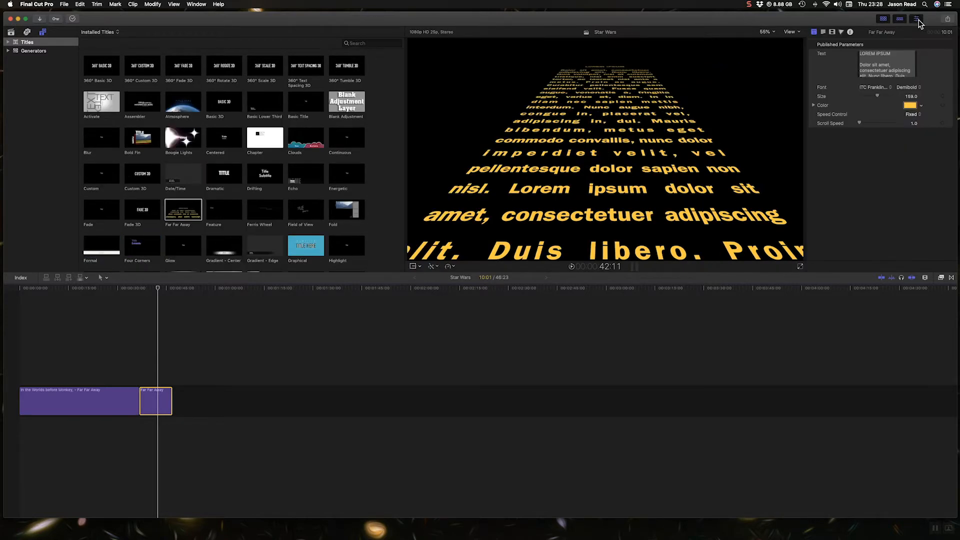
left_click(824, 32)
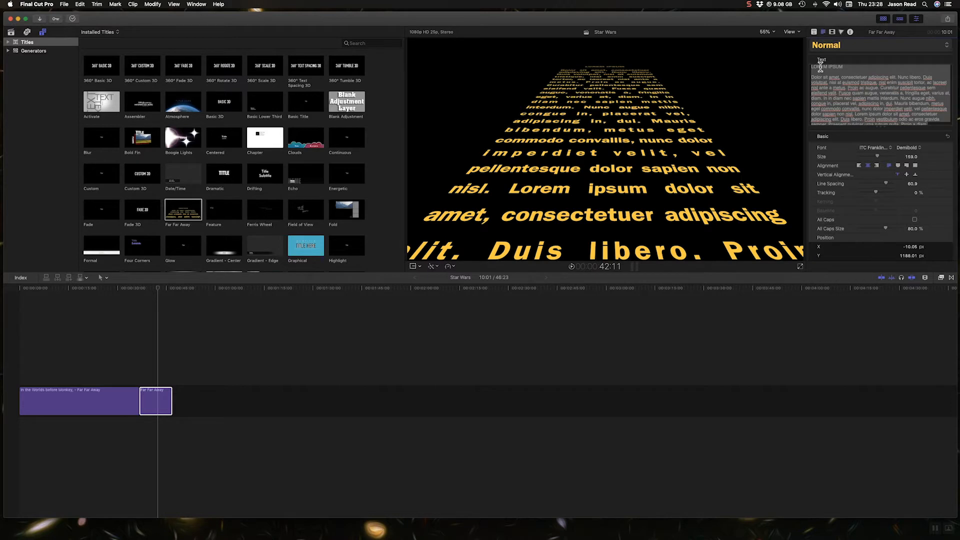
left_click(935, 111)
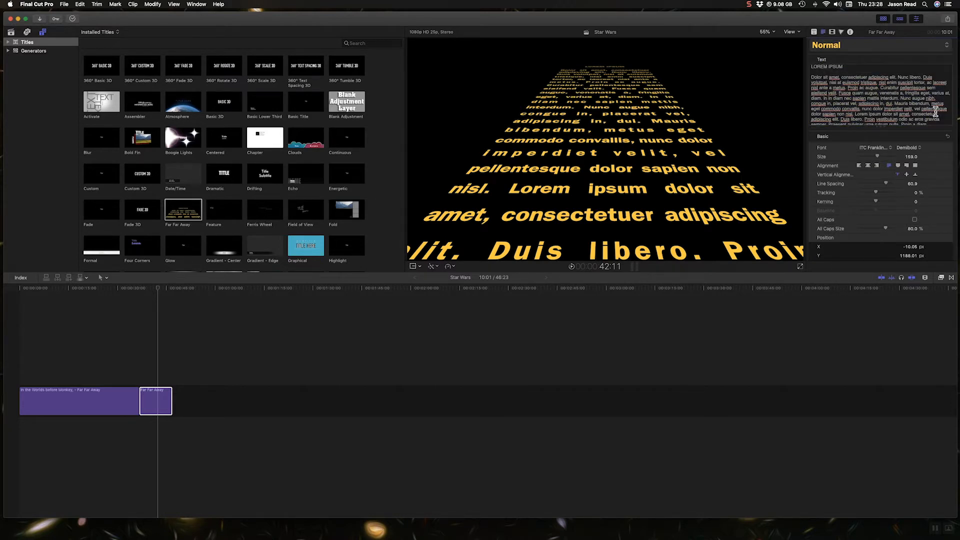
key("super+a")
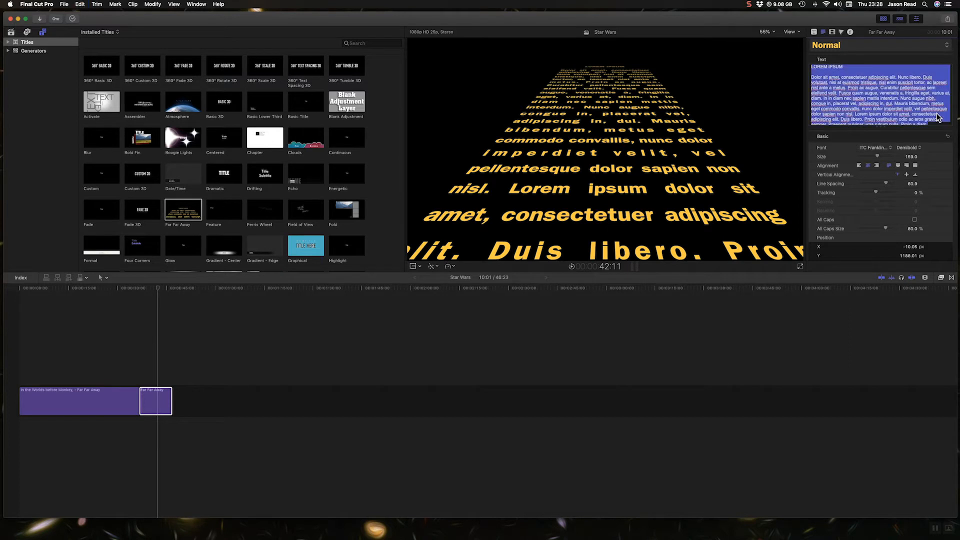
key("super+v")
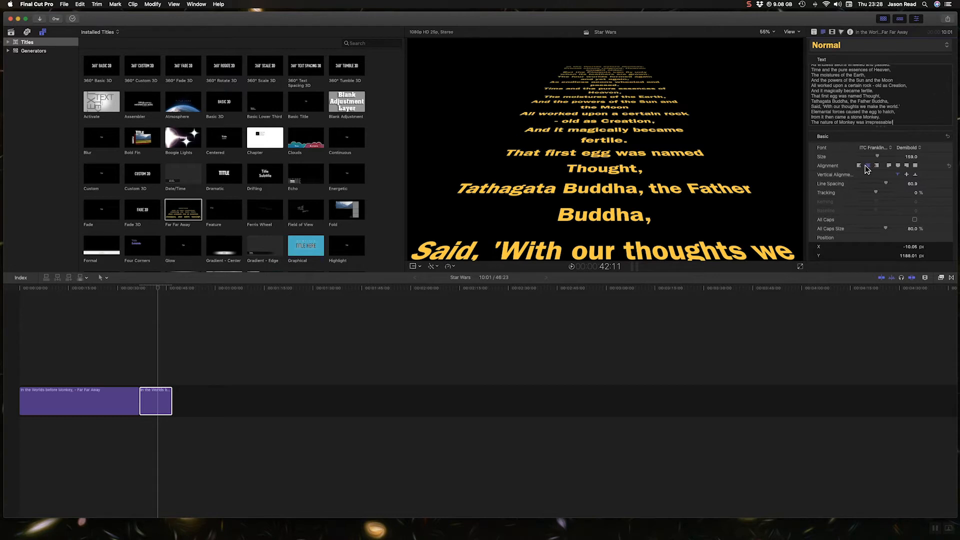
Justify the crawl text centred and set its size to 122.
left_click(899, 167)
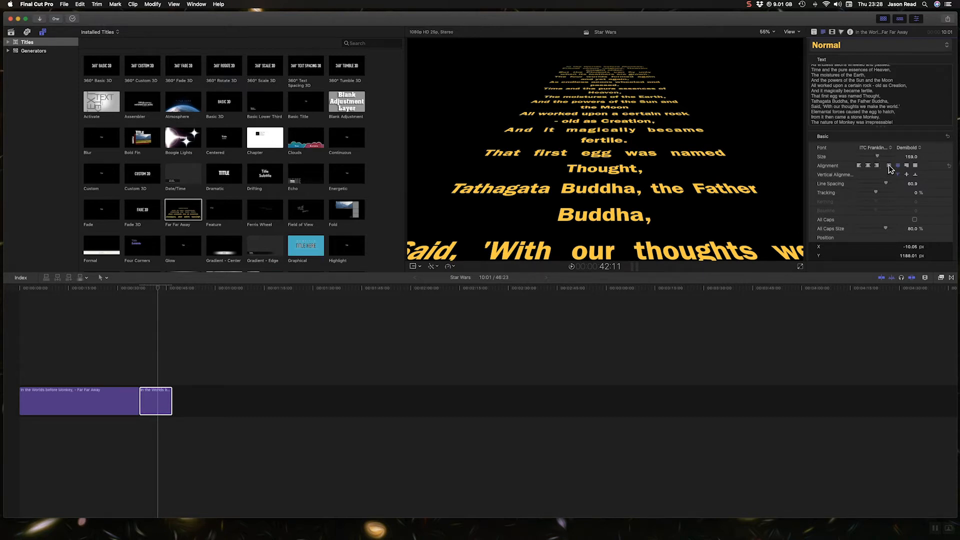
left_click(889, 167)
left_click(898, 167)
left_click_drag(876, 155, 873, 157)
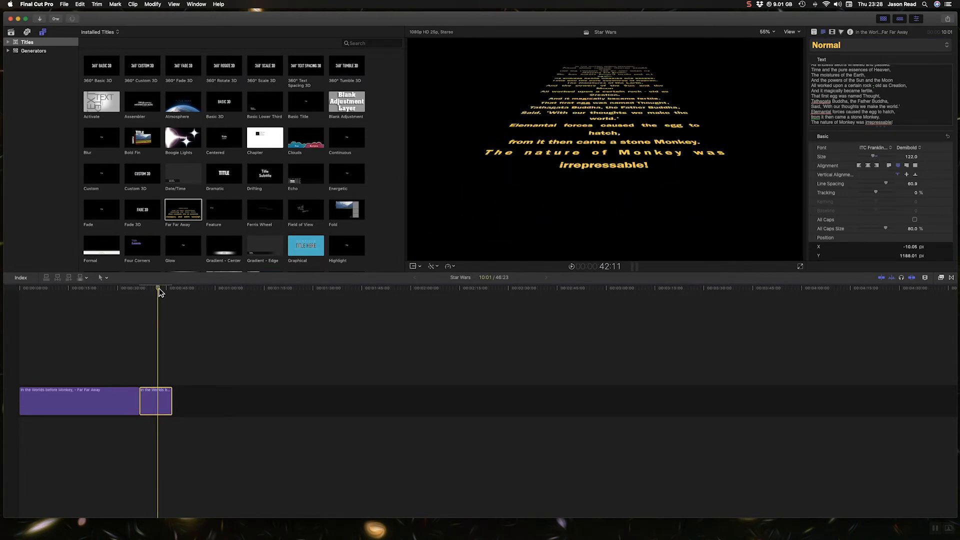
Preview the crawl and lengthen the title clip, trimming its end back to a timeline length of about 1:24.
left_click_drag(158, 289, 147, 296)
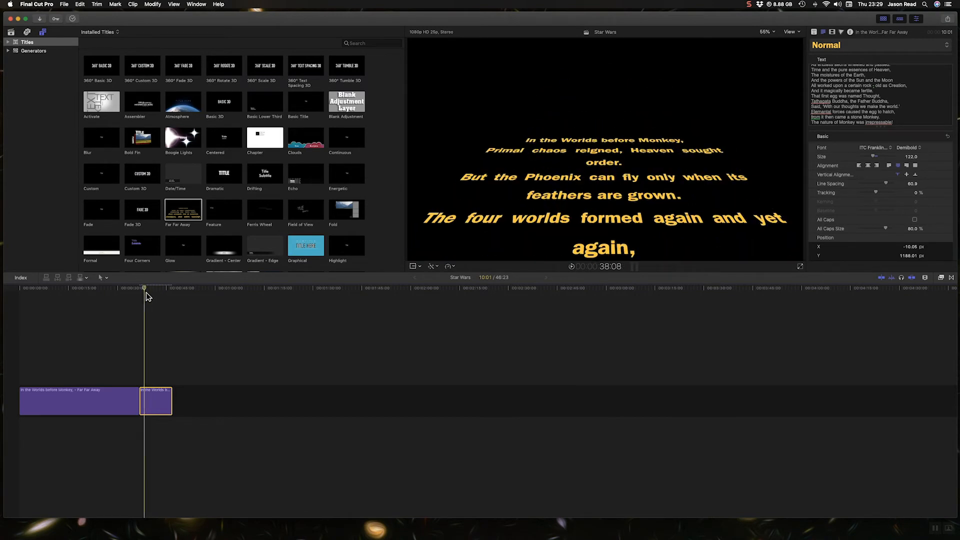
key("space")
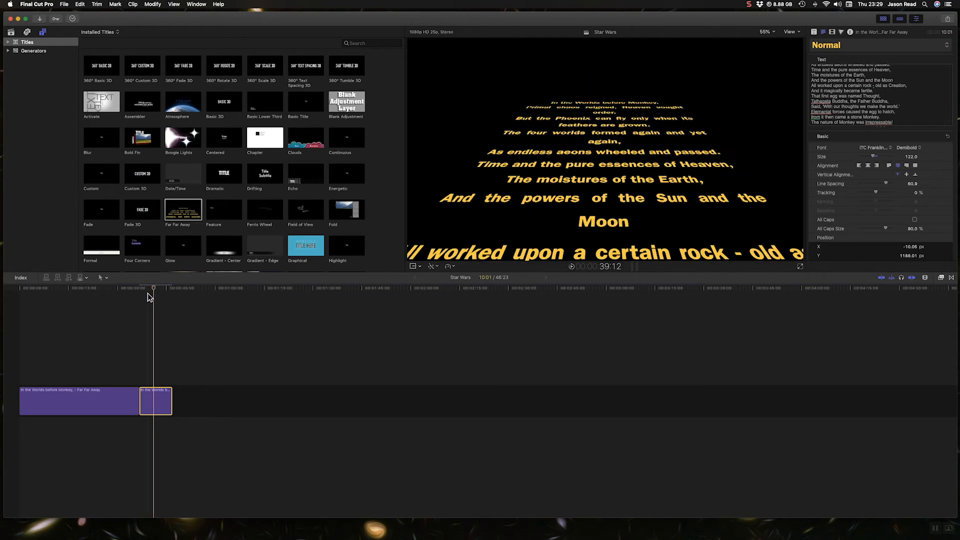
left_click_drag(171, 403, 329, 407)
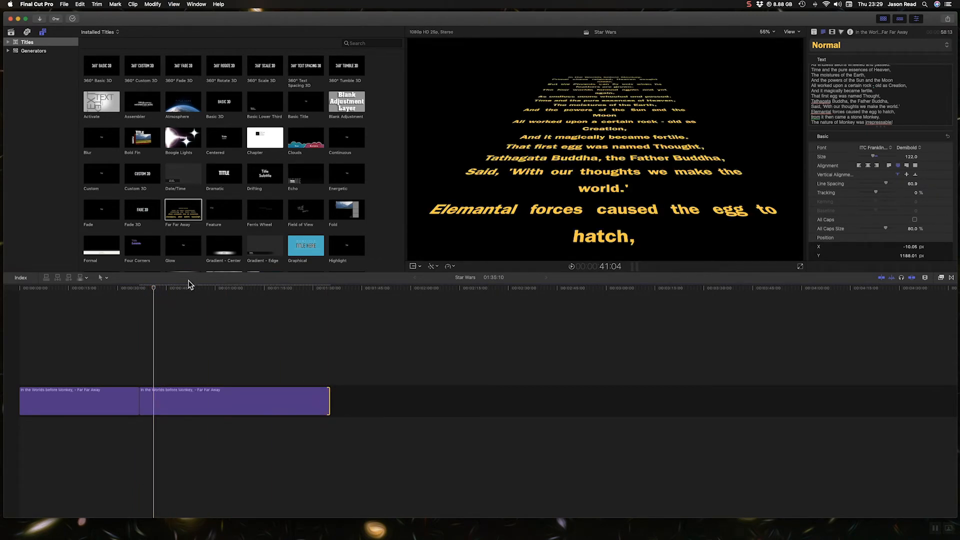
left_click(202, 288)
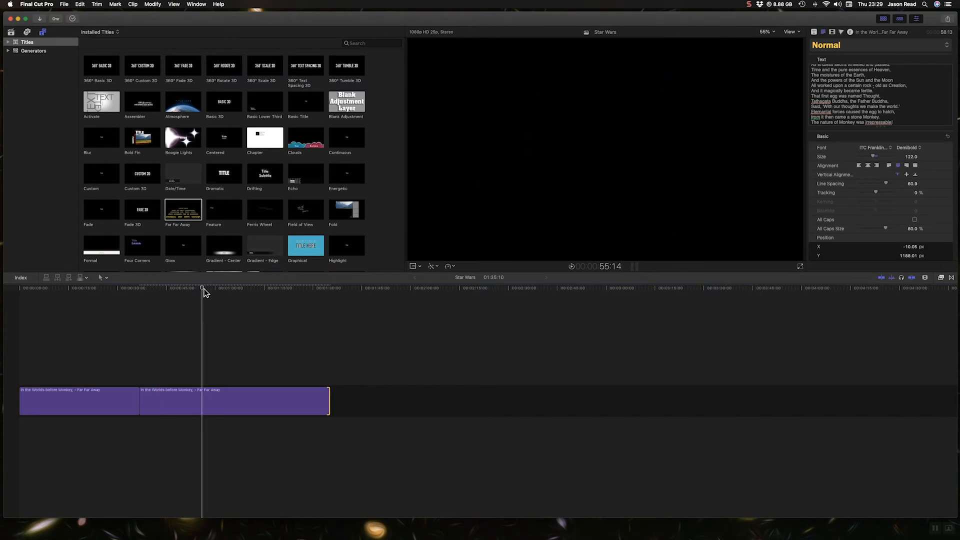
mouse_move(204, 293)
left_mouse_down()
mouse_move(220, 290)
mouse_move(210, 290)
left_mouse_up()
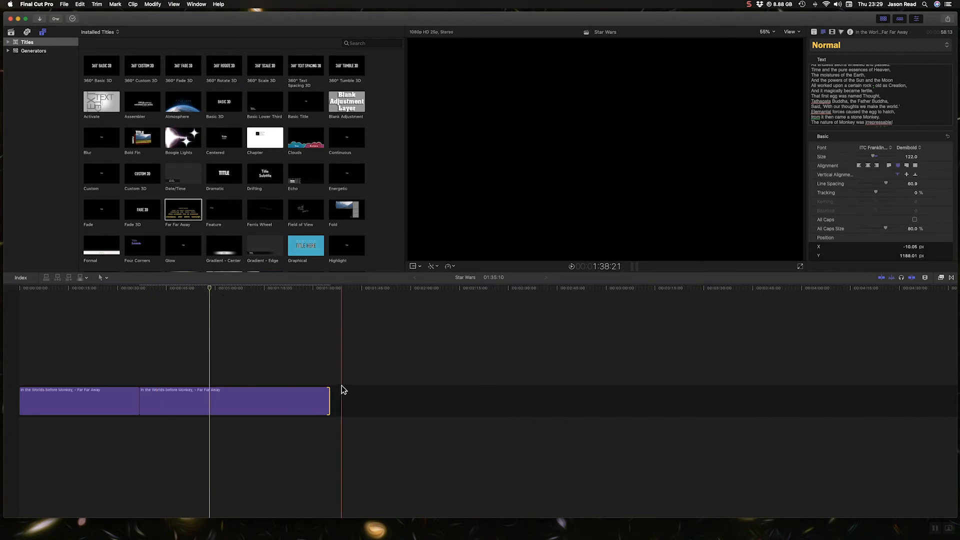
left_click_drag(329, 408, 292, 408)
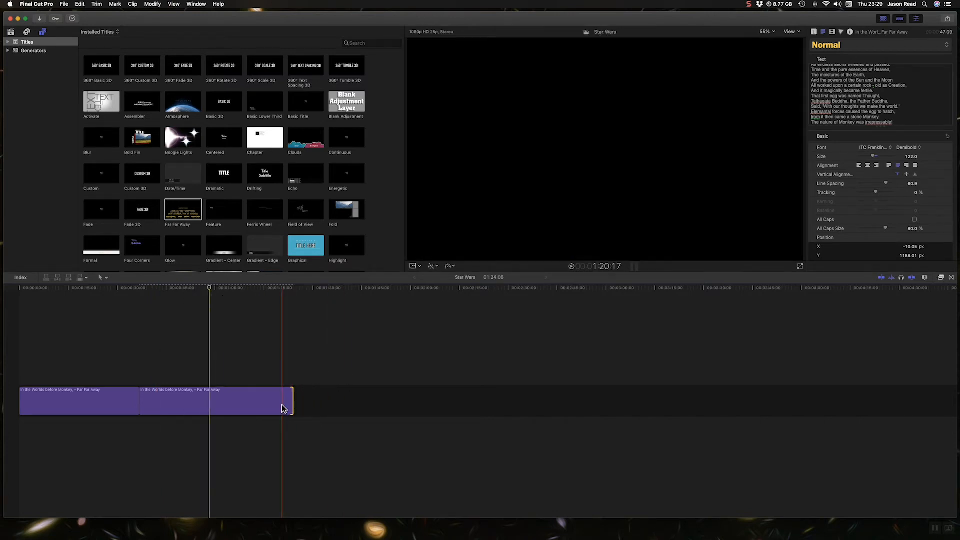
Set the title's Speed Control to Automatic.
left_click(284, 408)
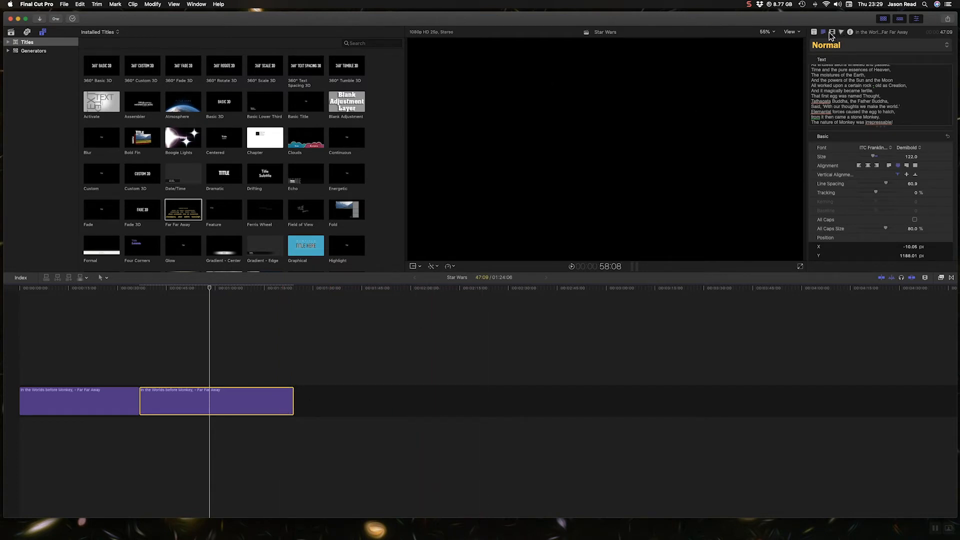
left_click(813, 33)
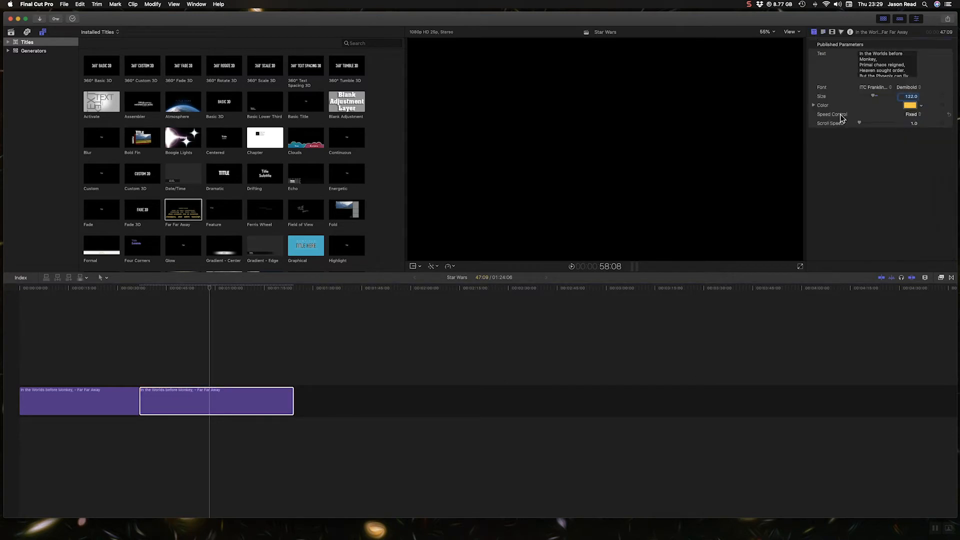
left_click(918, 116)
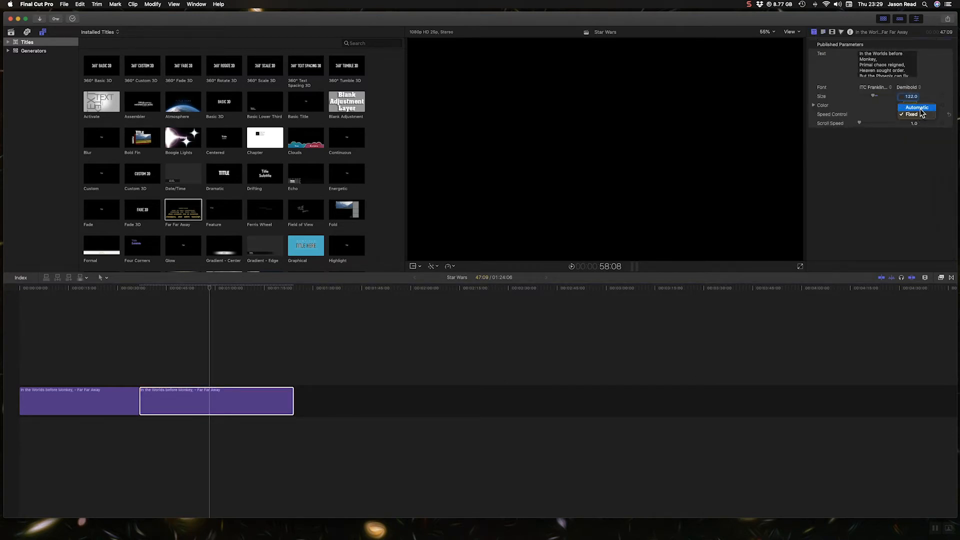
left_click(917, 108)
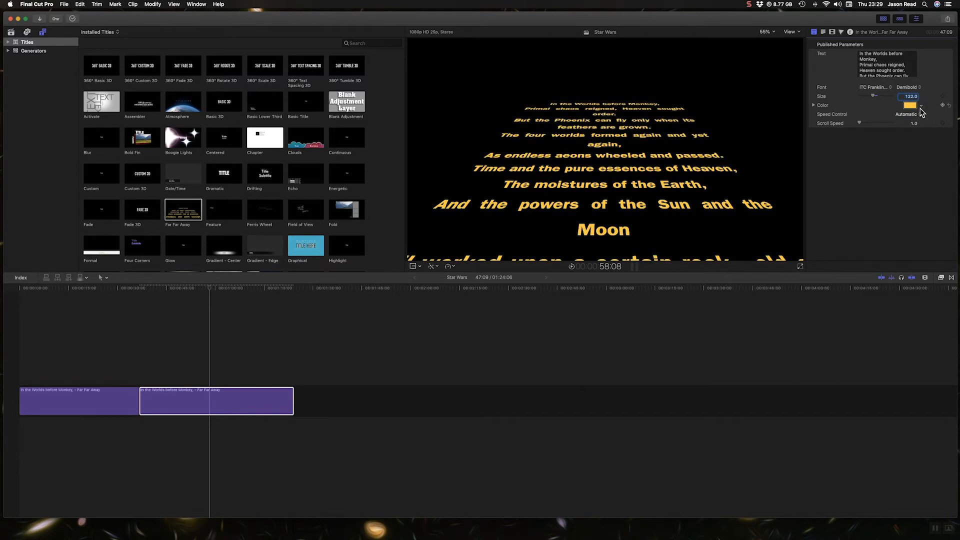
Preview the crawl and shorten the title clip to a timeline length of about 59 seconds.
left_click(155, 286)
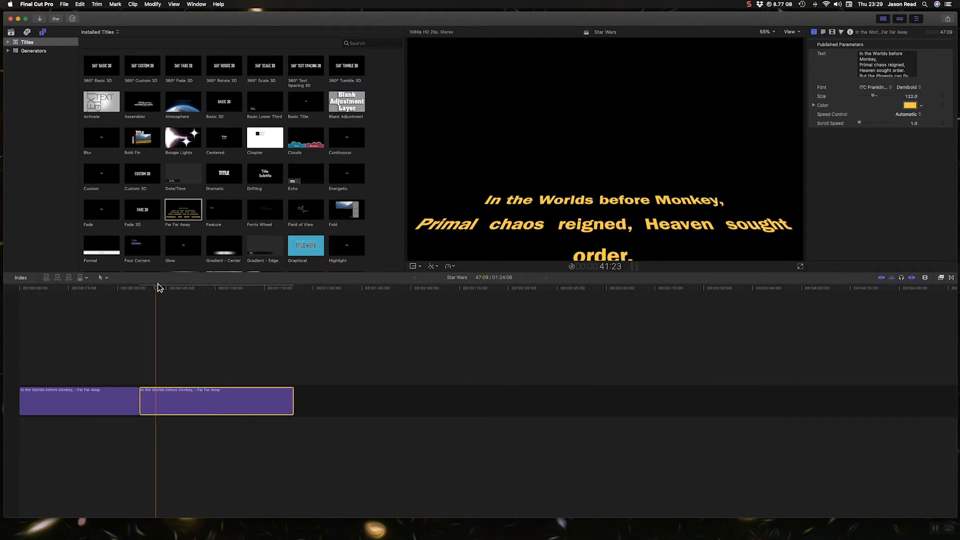
key("space")
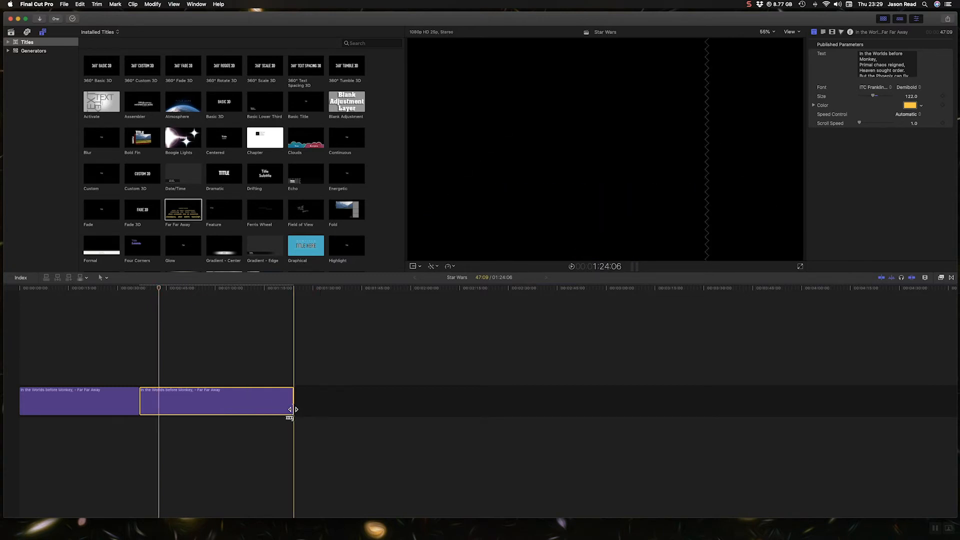
left_click_drag(293, 409, 210, 407)
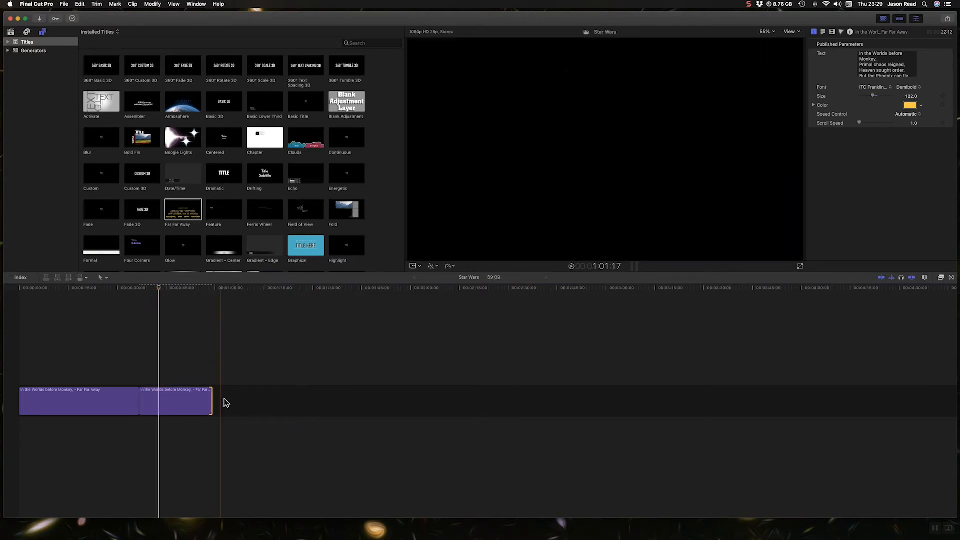
Preview the crawl and shorten the title clip further to a timeline length of about 50 seconds.
left_click(155, 287)
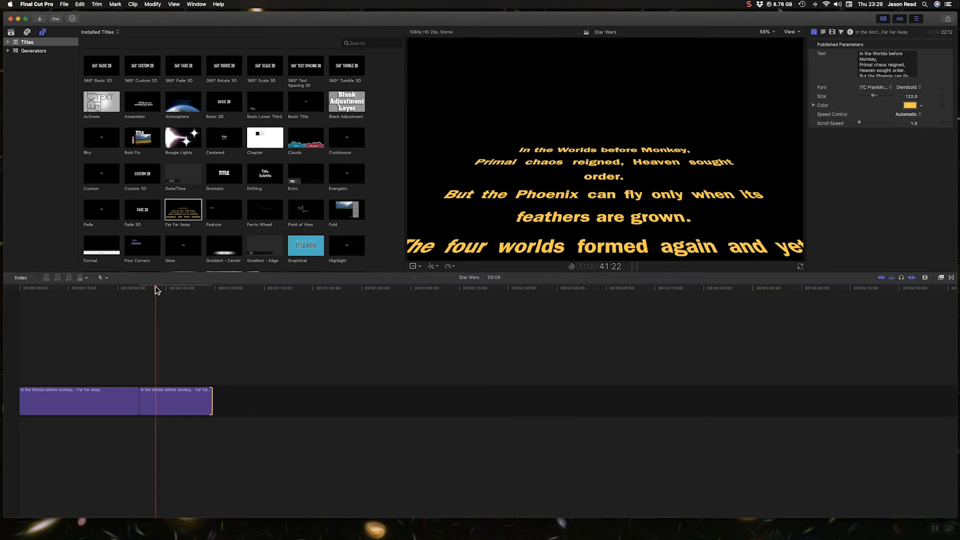
key("space")
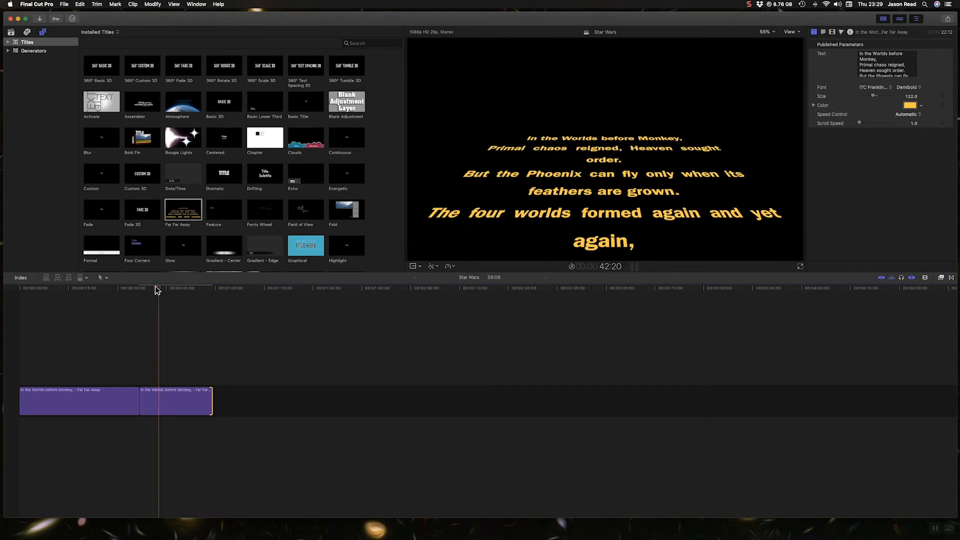
left_click_drag(212, 407, 181, 407)
Preview the crawl and lengthen the title clip to a timeline length of about 1:28.
left_click(155, 288)
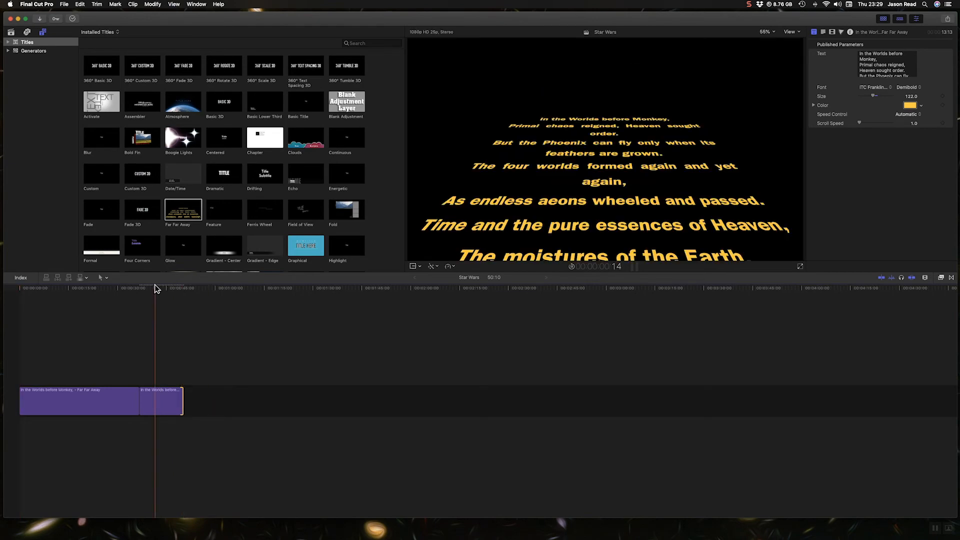
key("space")
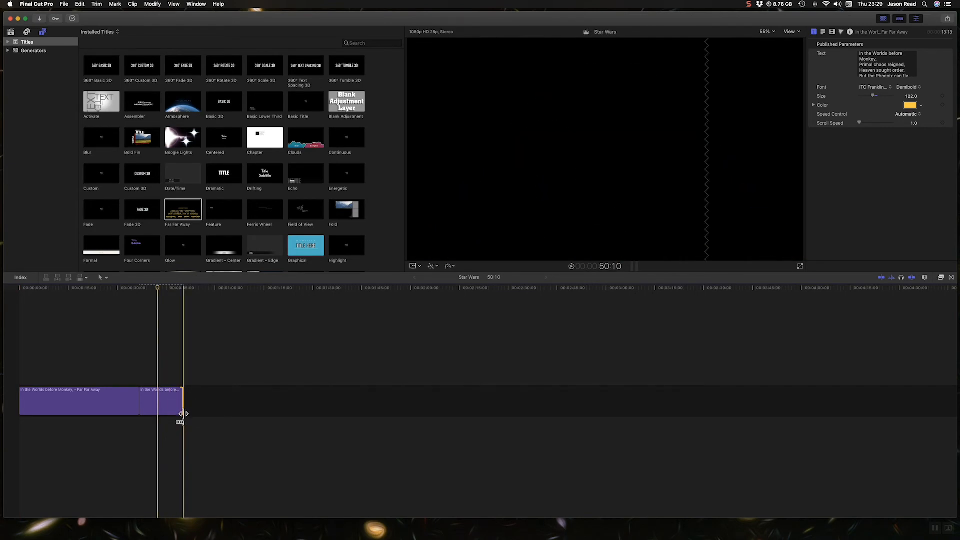
left_click_drag(182, 414, 307, 412)
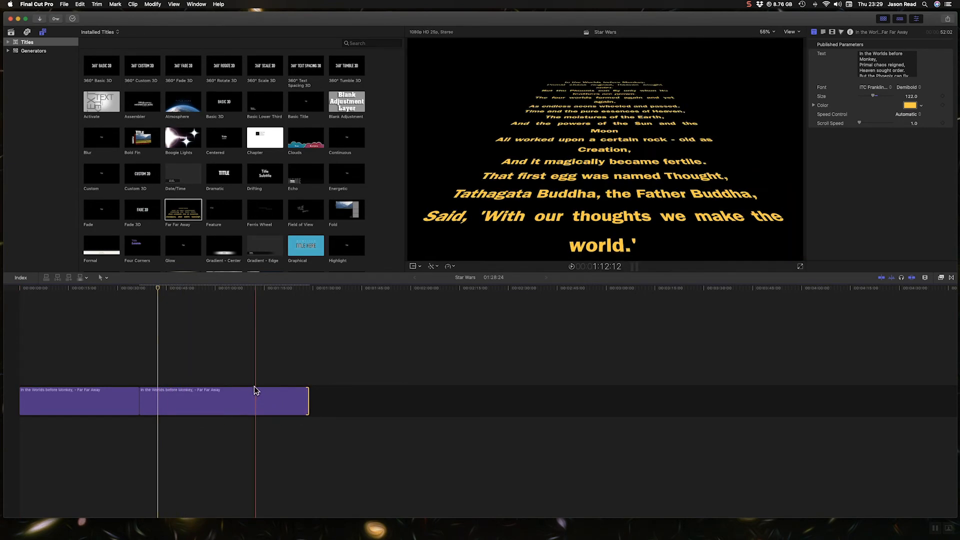
key("space")
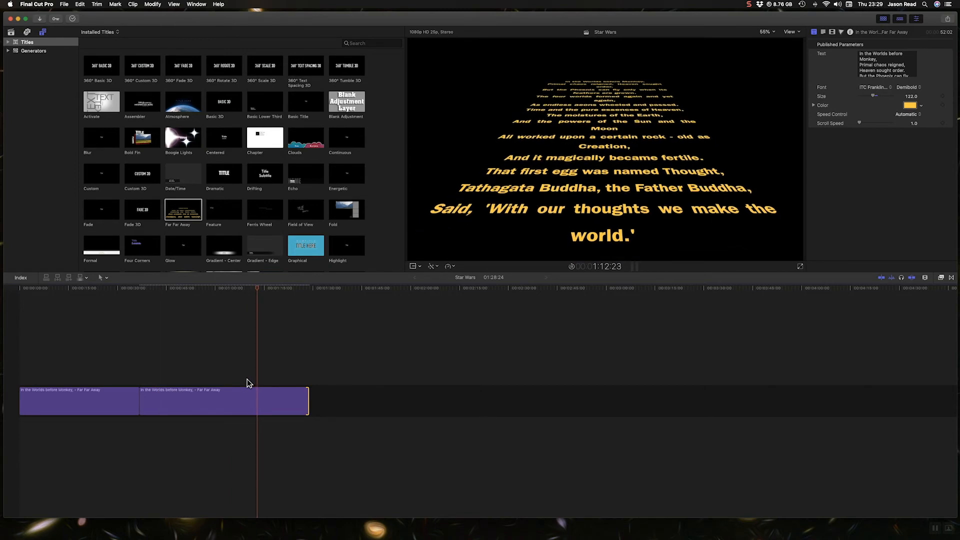
Change the title's font to Japan and its text colour to Snow.
left_click(246, 410)
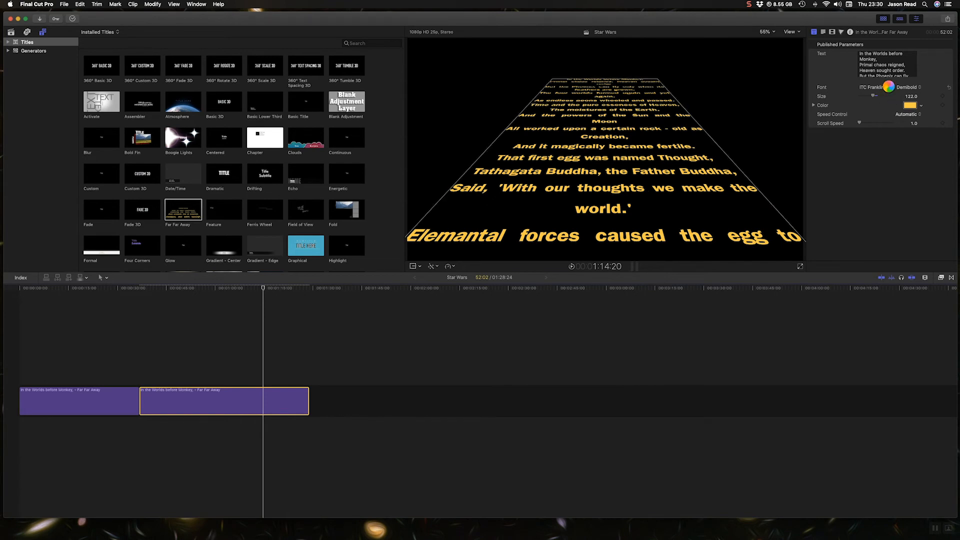
left_click(888, 87)
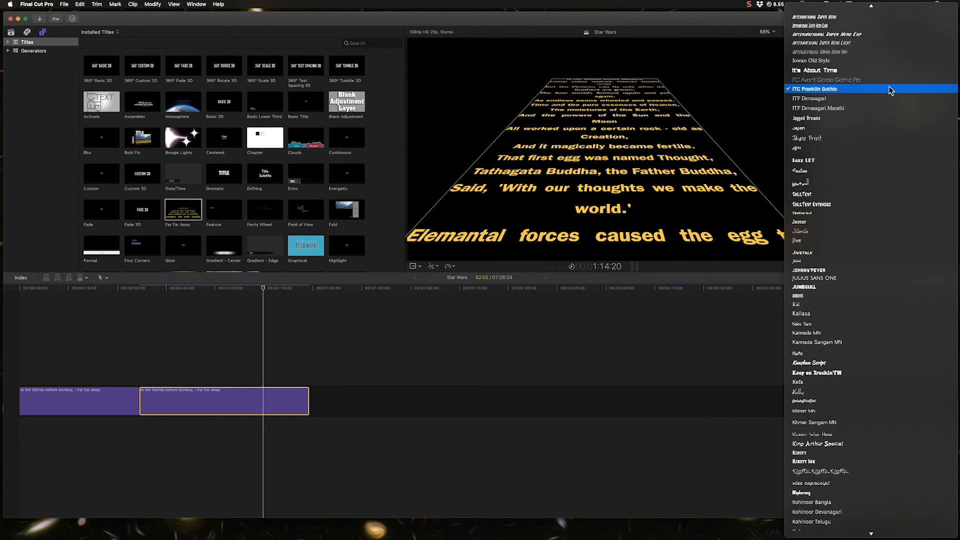
left_click(801, 127)
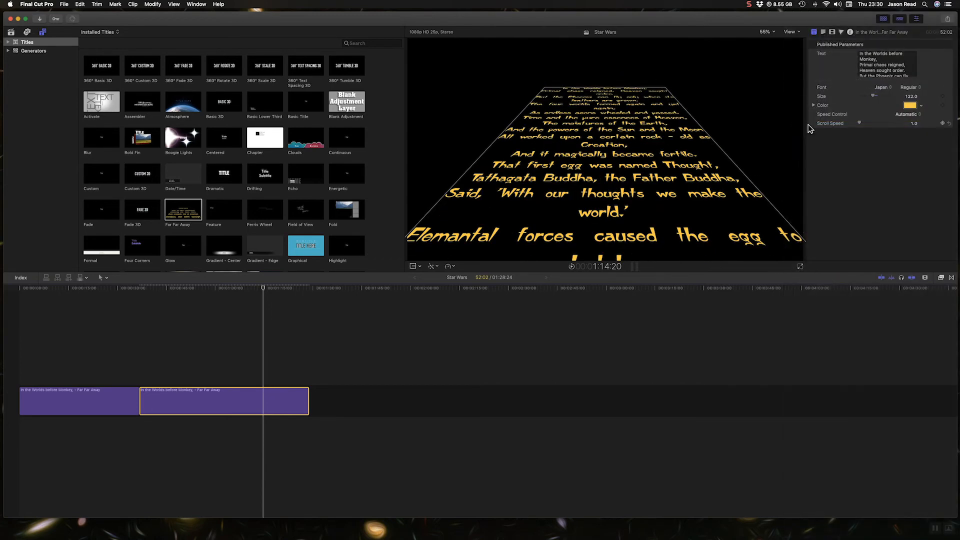
left_click(910, 106)
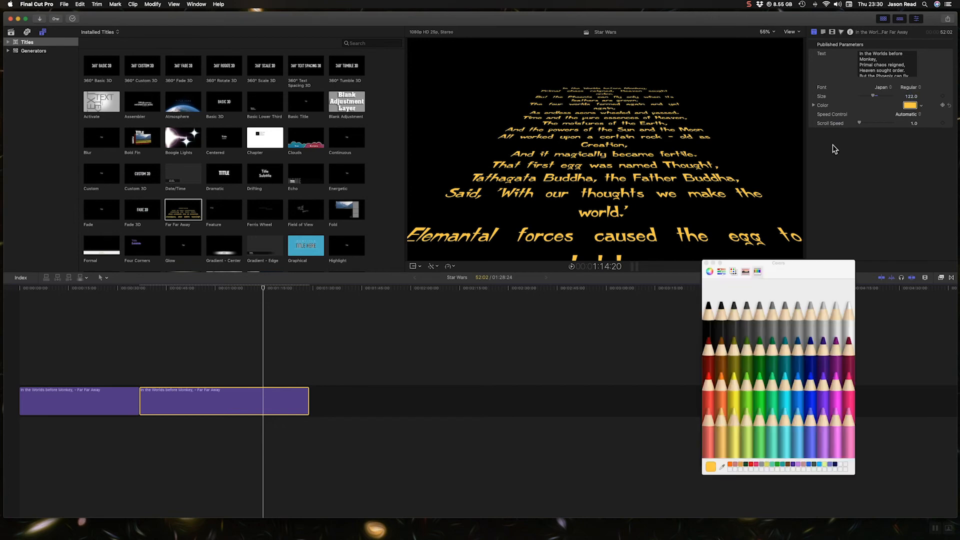
left_click(850, 311)
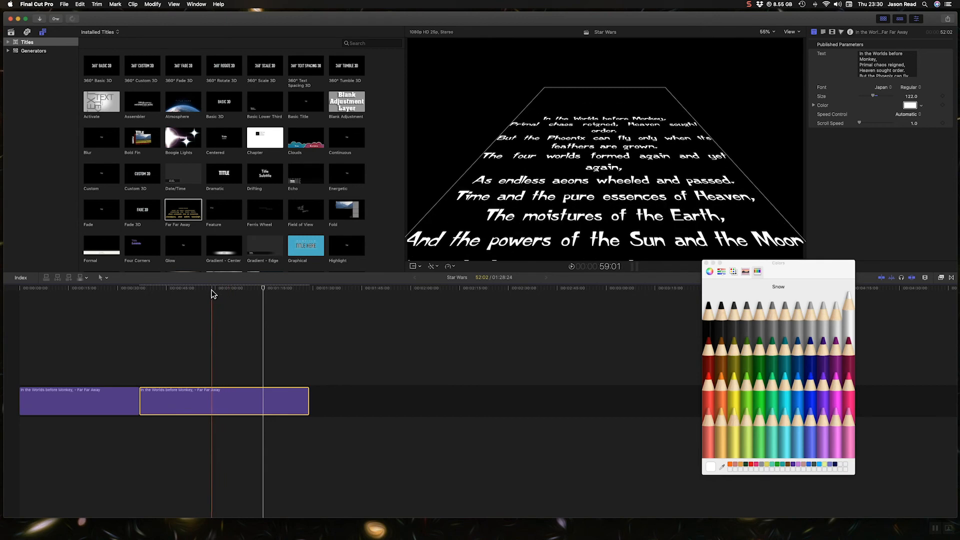
Close the colour picker and play through the restyled crawl from its start.
left_click(185, 290)
key("space")
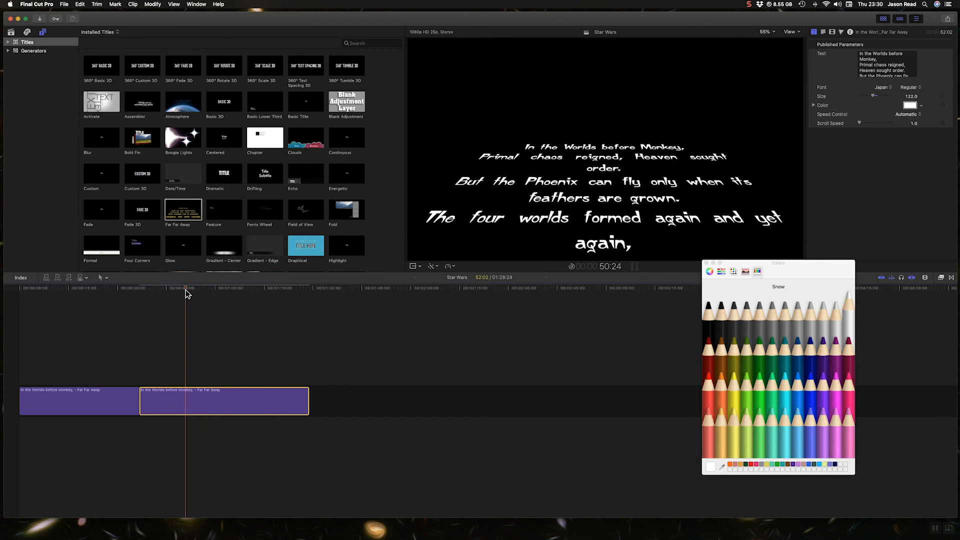
left_click(707, 264)
left_click_drag(198, 288, 220, 288)
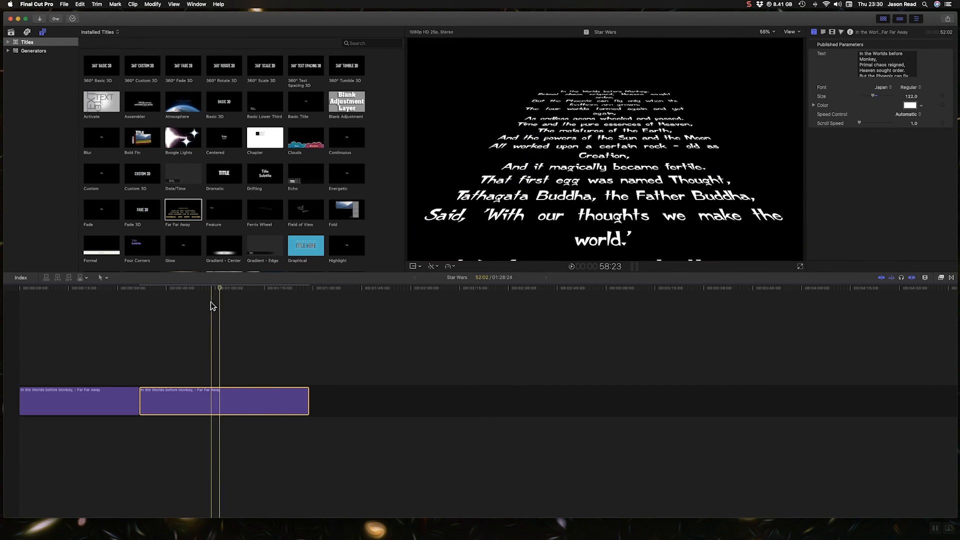
left_click(178, 290)
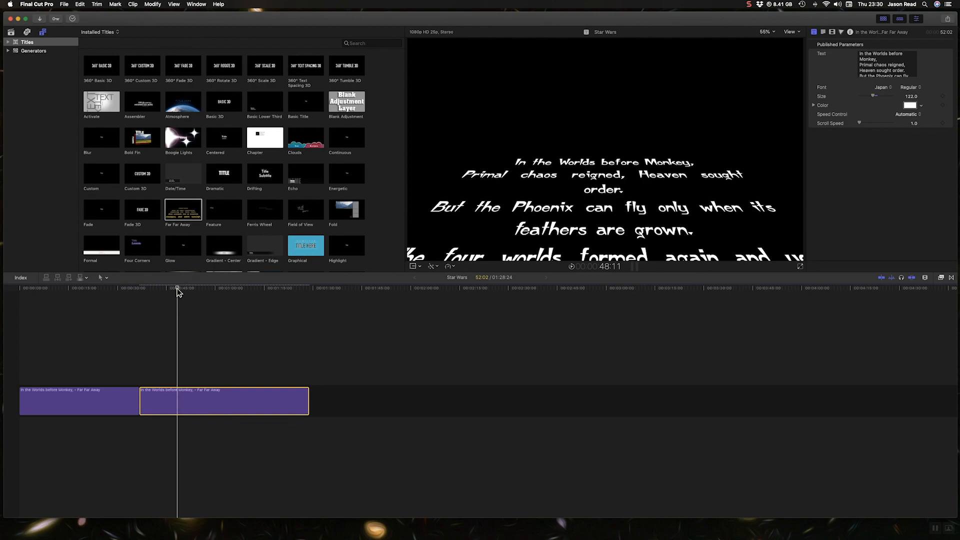